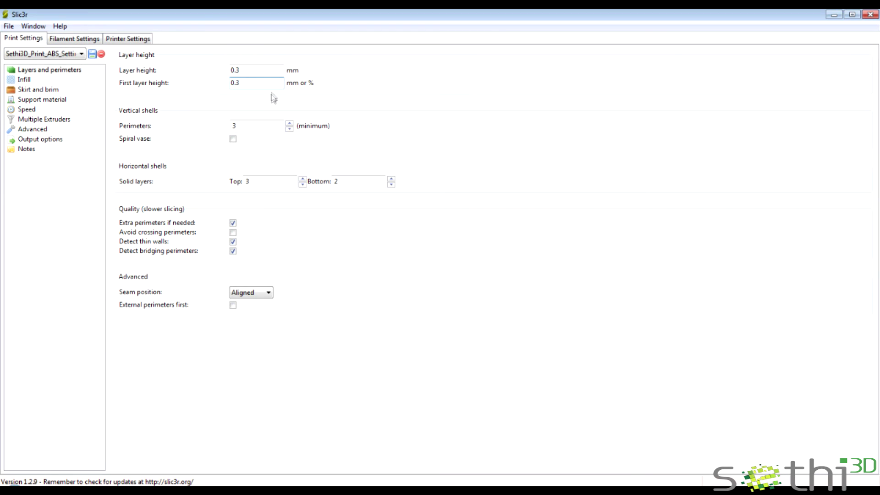
- Examine the minimum perimeters and the top and bottom solid layer counts in the layer and perimeter settings
mouse_move(260, 123)
click(260, 123)
click(262, 180)
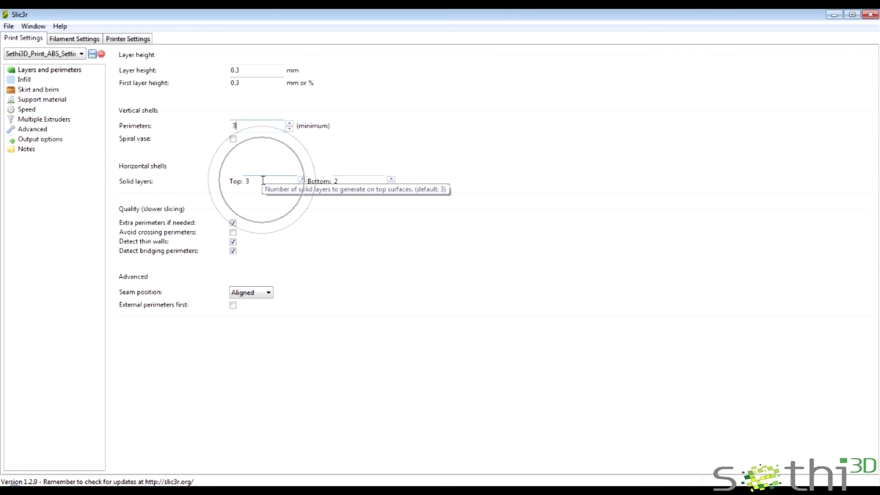
click(341, 181)
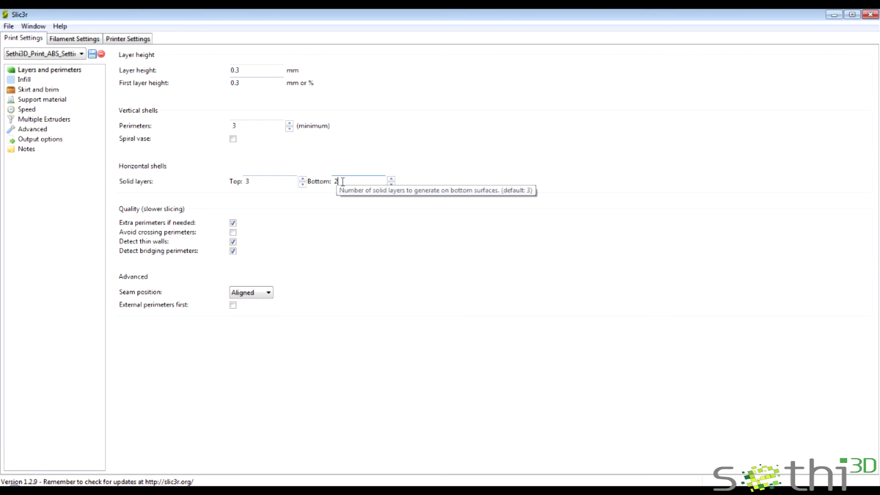
click(237, 126)
double_click(248, 181)
click(349, 181)
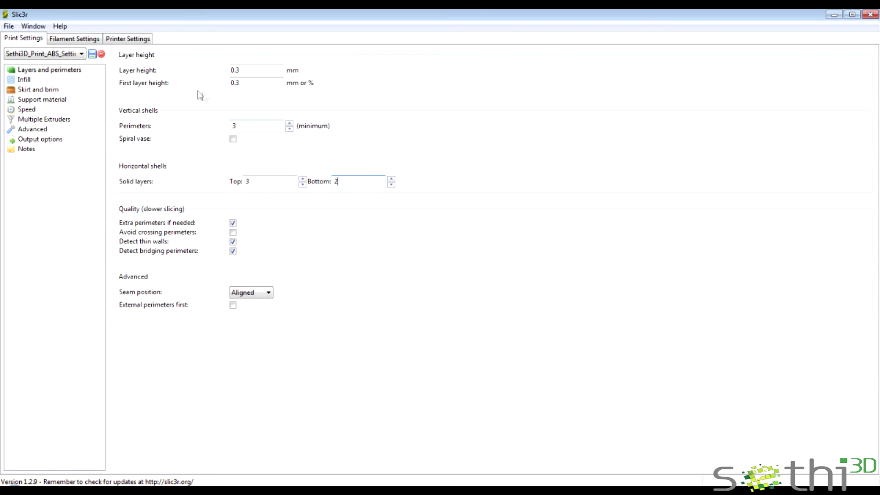
- Examine the infill settings, checking the available fill densities, fill patterns and top/bottom fill patterns
click(24, 81)
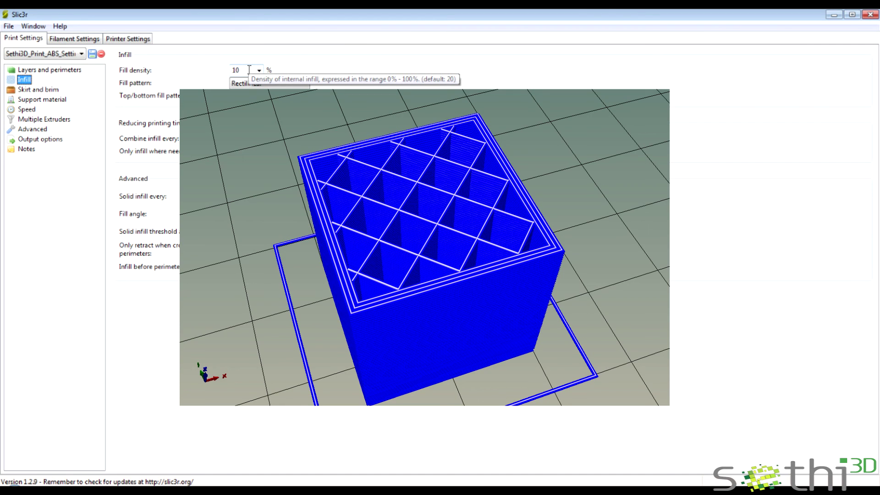
double_click(249, 70)
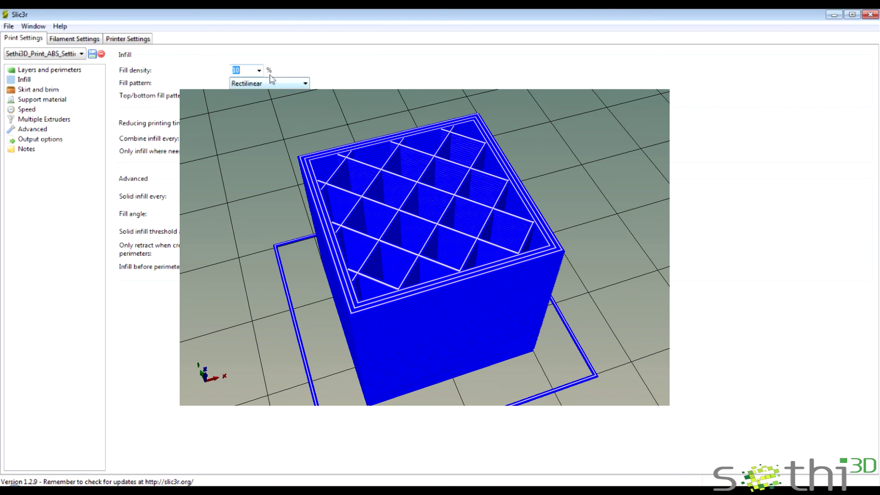
click(258, 70)
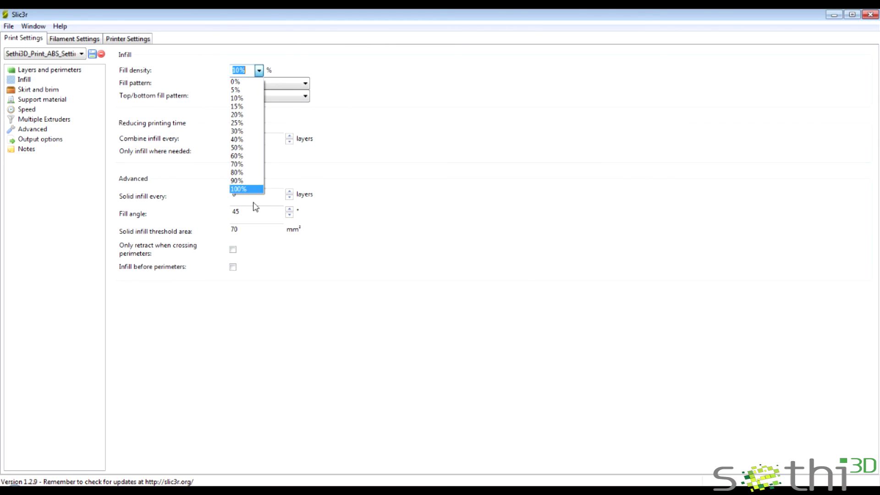
click(359, 72)
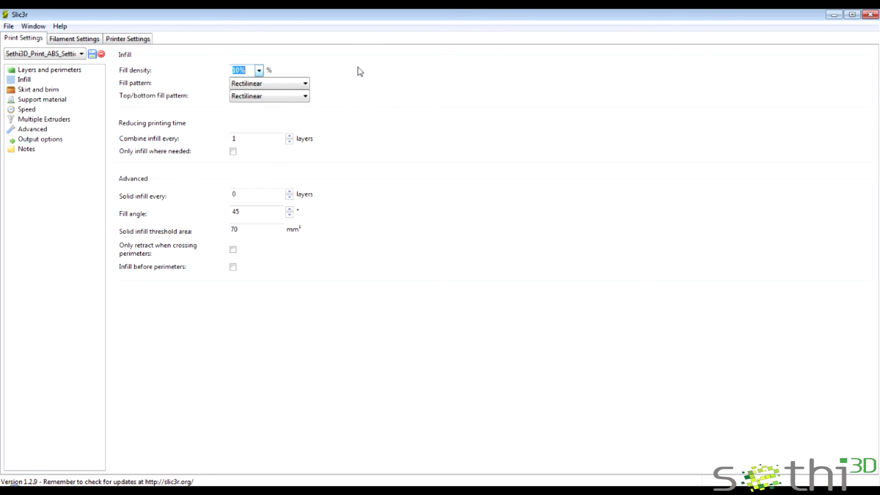
click(300, 85)
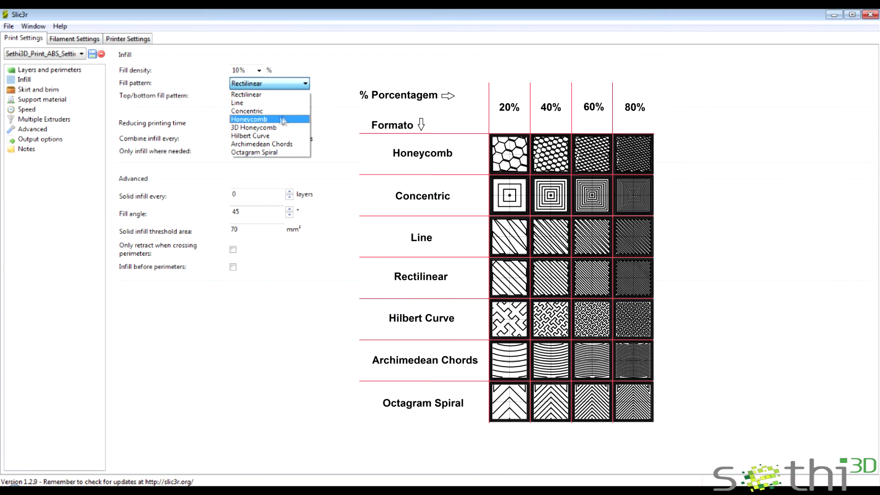
click(354, 91)
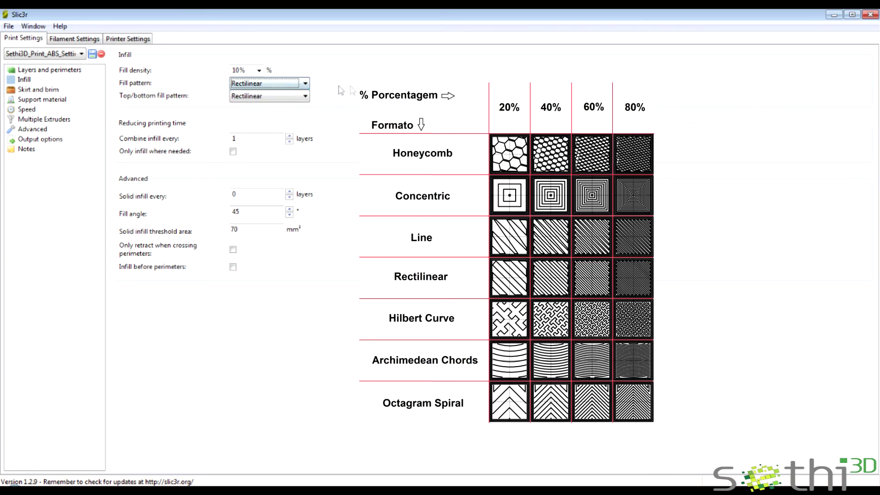
click(252, 99)
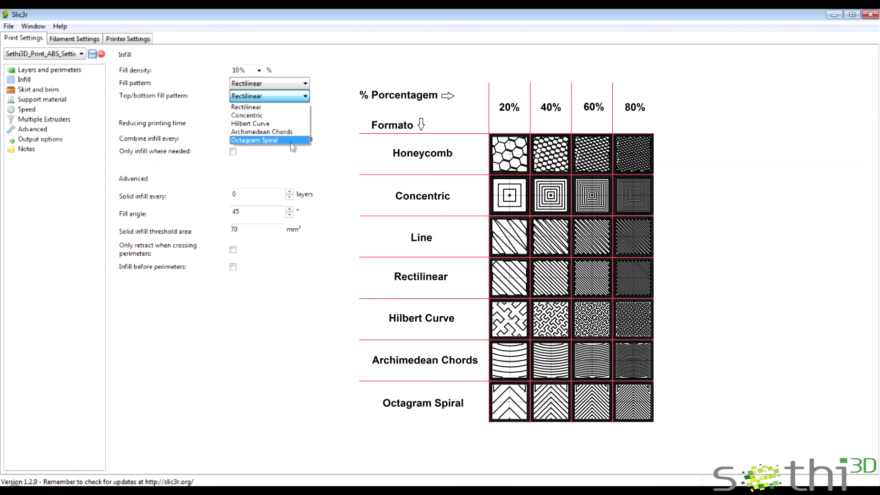
click(343, 85)
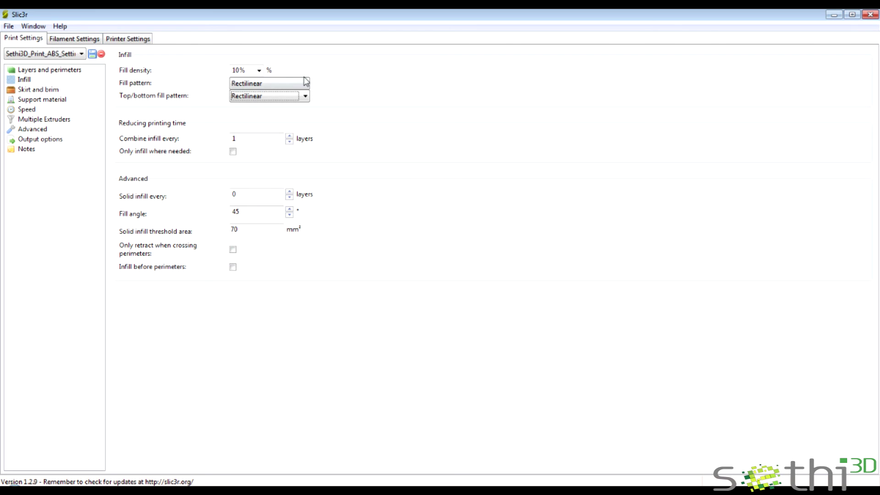
- Examine the skirt loops, the skirt's distance from the object and the brim width
click(40, 90)
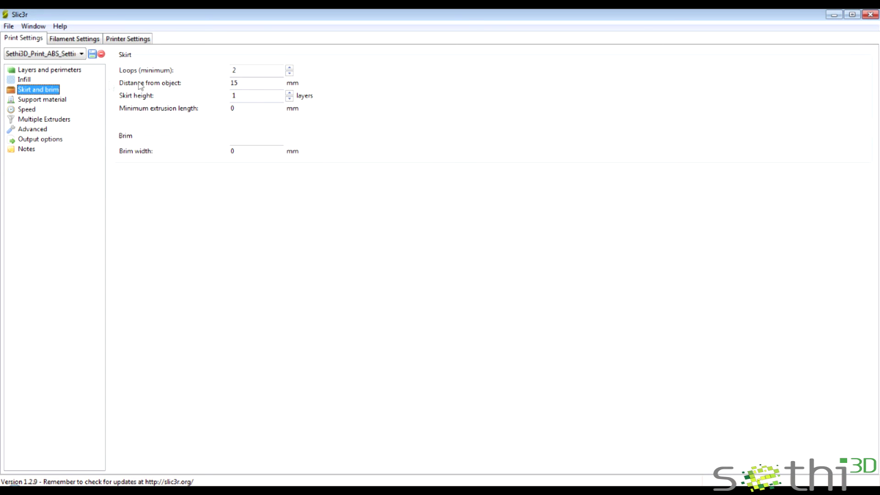
mouse_move(256, 71)
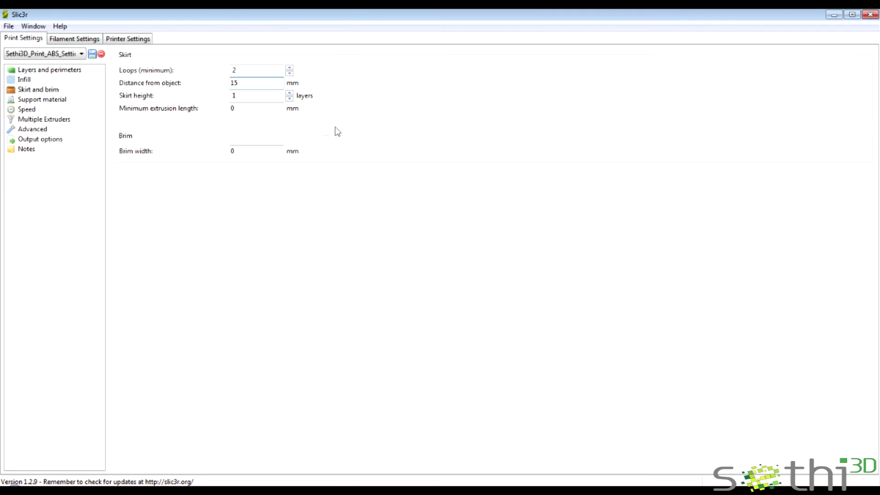
mouse_move(254, 147)
click(245, 150)
- Examine the support material settings, toggling support generation off and on and checking the available patterns and pattern spacing
click(39, 100)
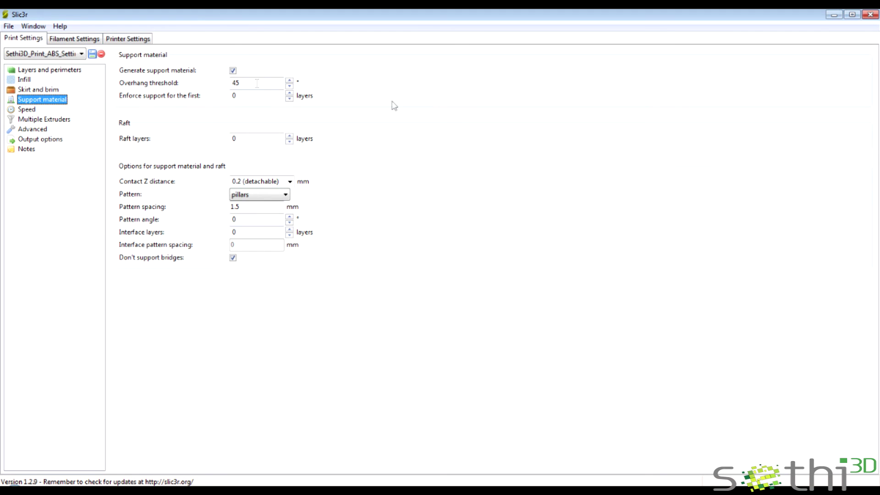
click(233, 71)
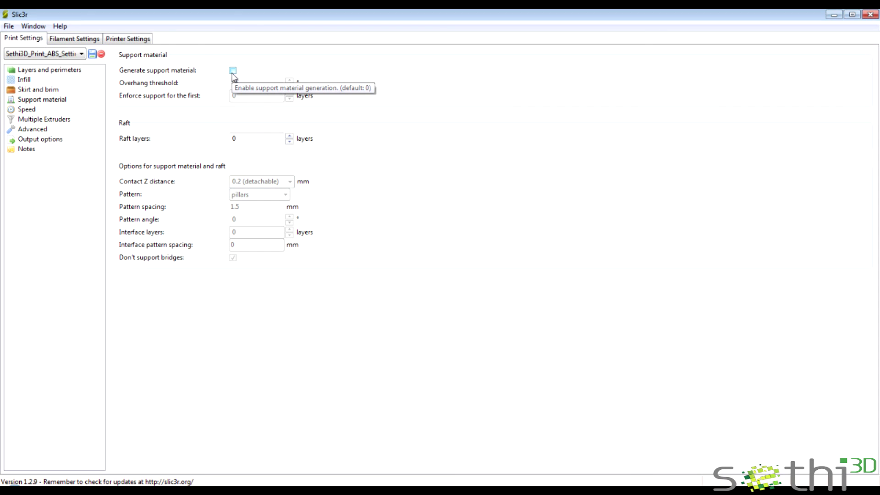
click(233, 72)
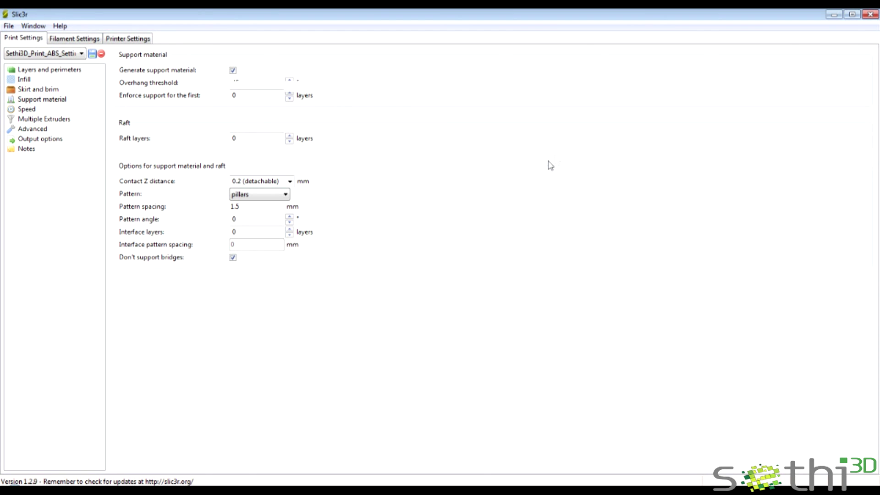
click(273, 198)
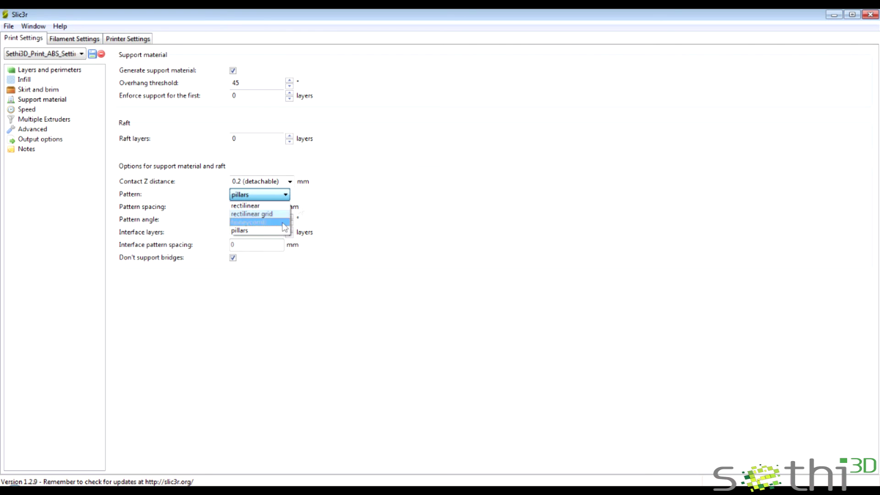
click(393, 160)
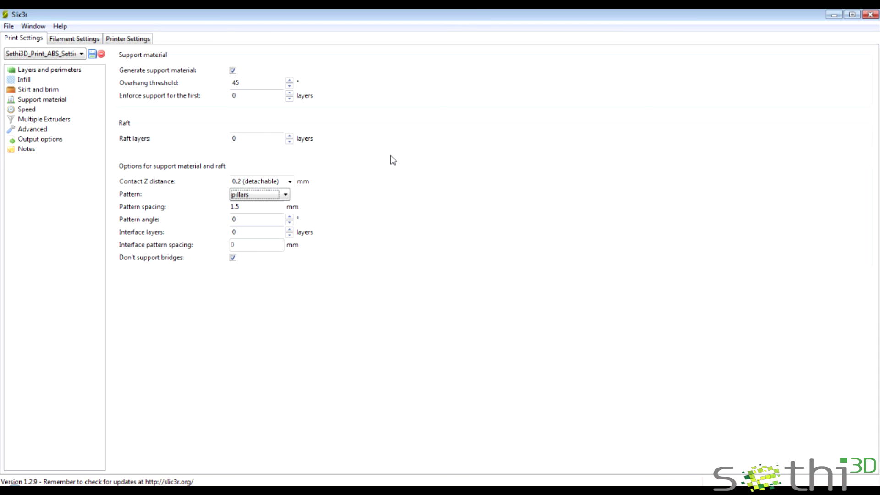
click(264, 209)
- Save the print settings as a new preset named Config_ABS_0.3
click(92, 55)
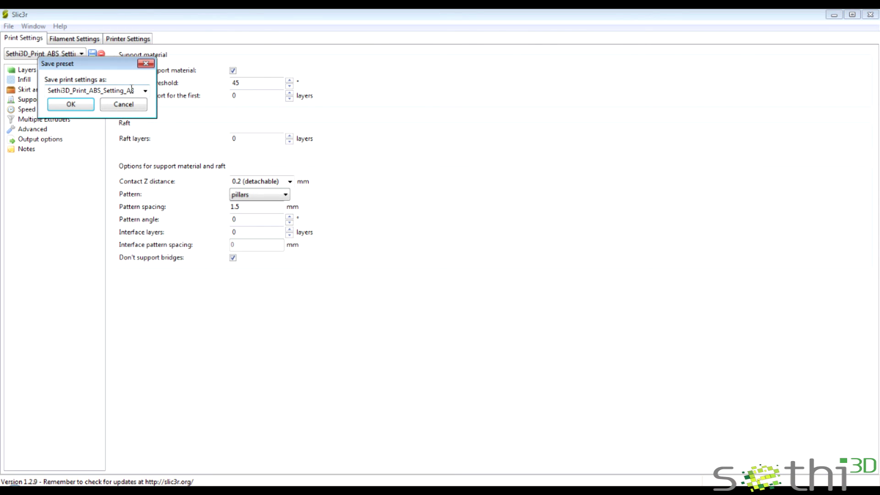
double_click(136, 90)
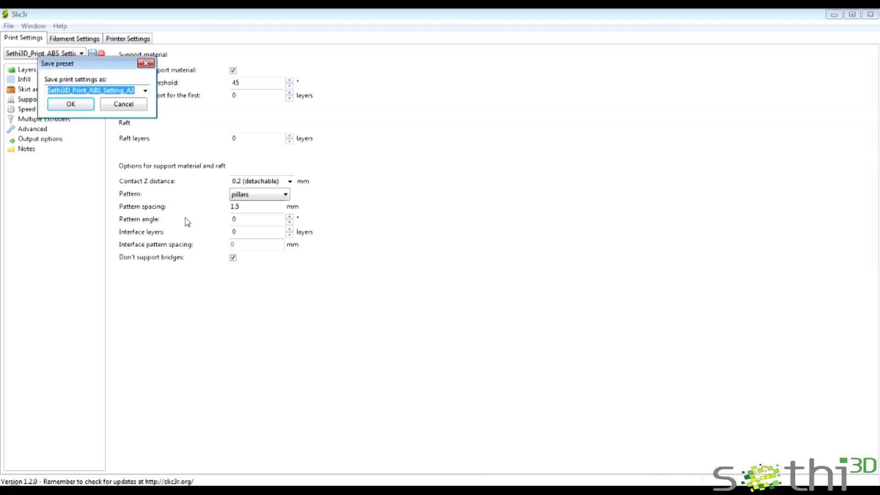
text(COnfig)
key(Left)
key(Left)
key(Left)
key(Left)
key(BackSpace)
text(o)
key(End)
text(_ABS)
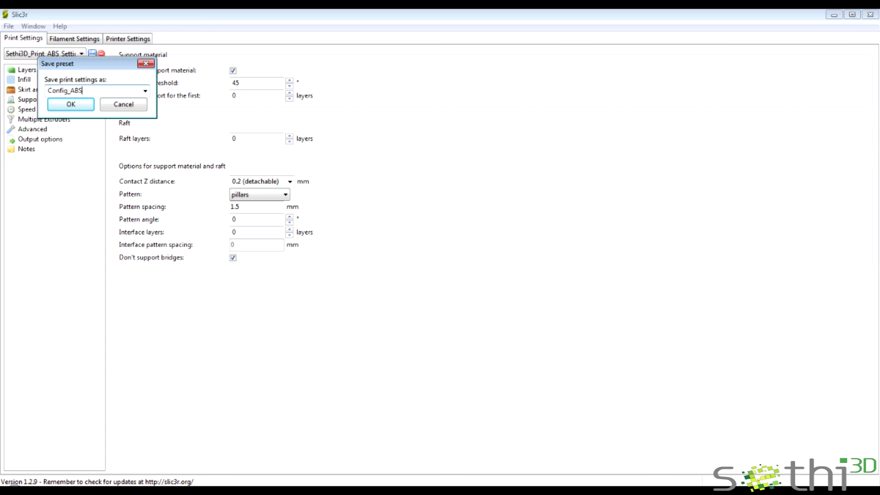
text(_0.3)
click(71, 104)
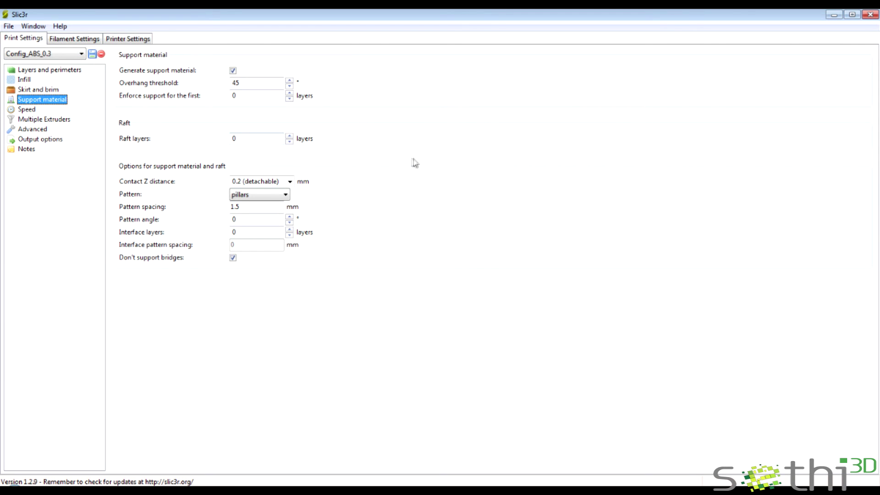
- Close the slicer configuration and, in Repetier-Host, select print preset Config_ABS_0.3, printer preset Sethi3D_Printer_ABS_Settings_A3 and Extruder 1 filament preset Sethi3D_Filament_ABS_Settings_A3
click(870, 16)
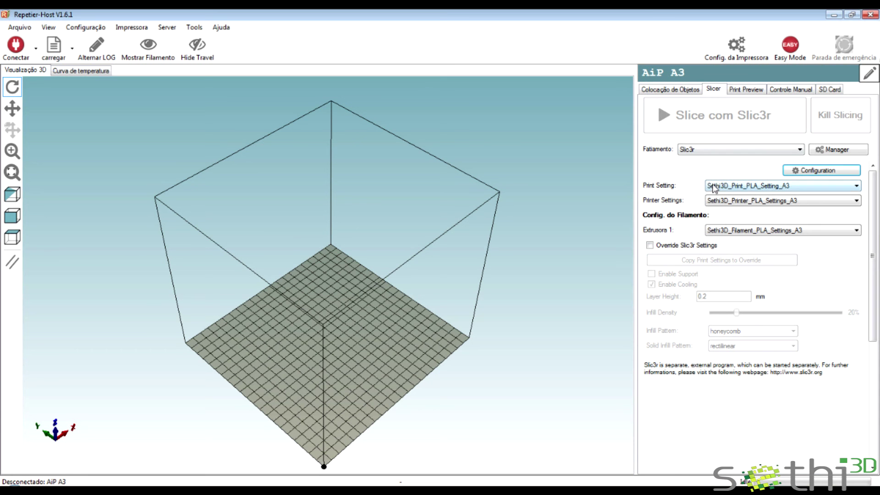
click(789, 185)
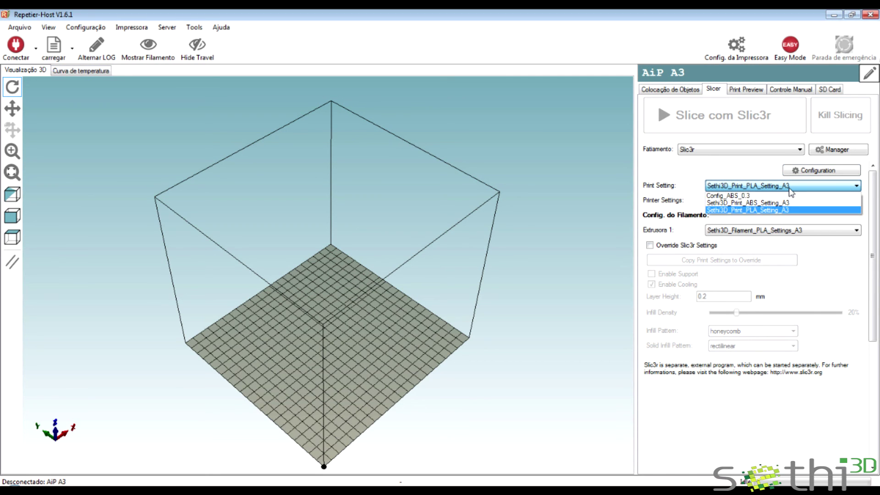
click(748, 198)
click(754, 204)
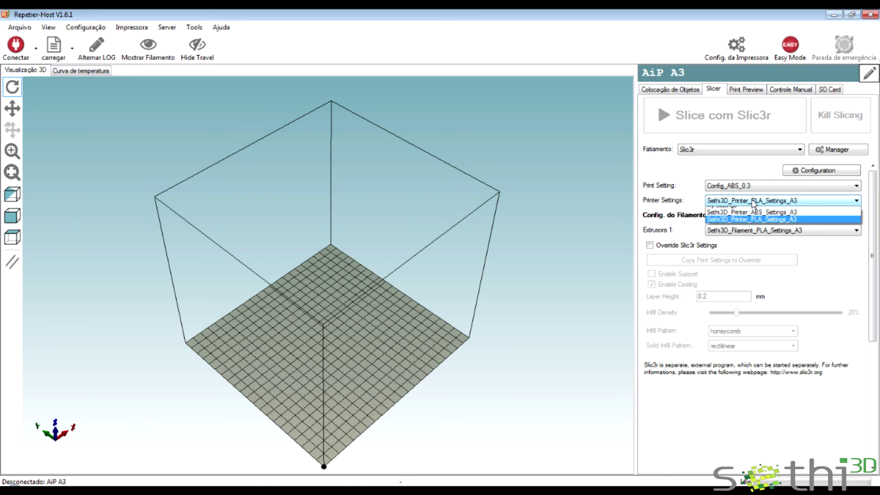
click(757, 219)
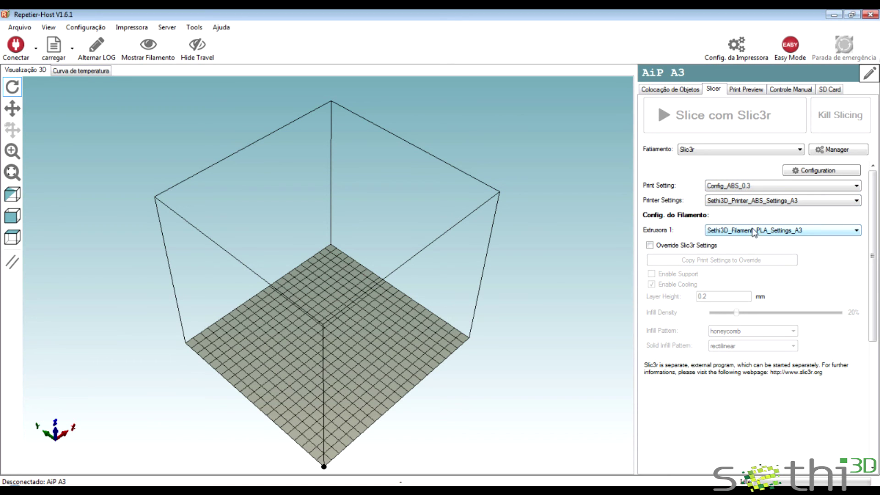
click(754, 231)
click(743, 255)
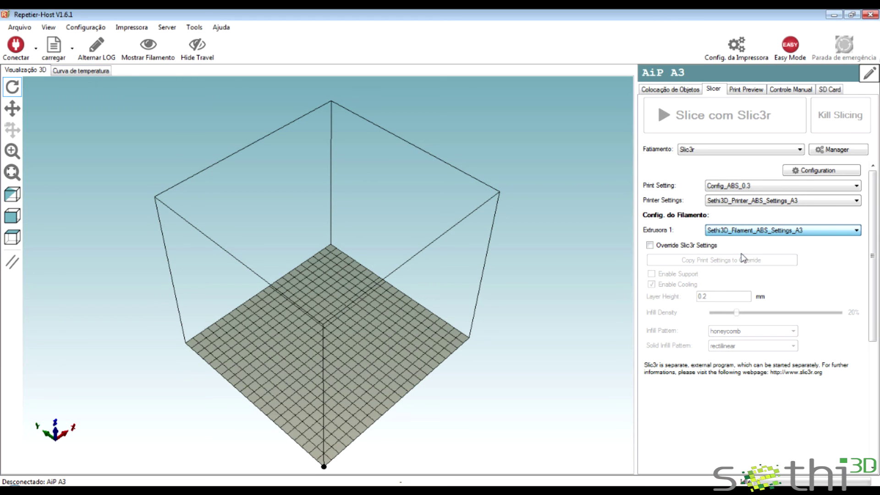